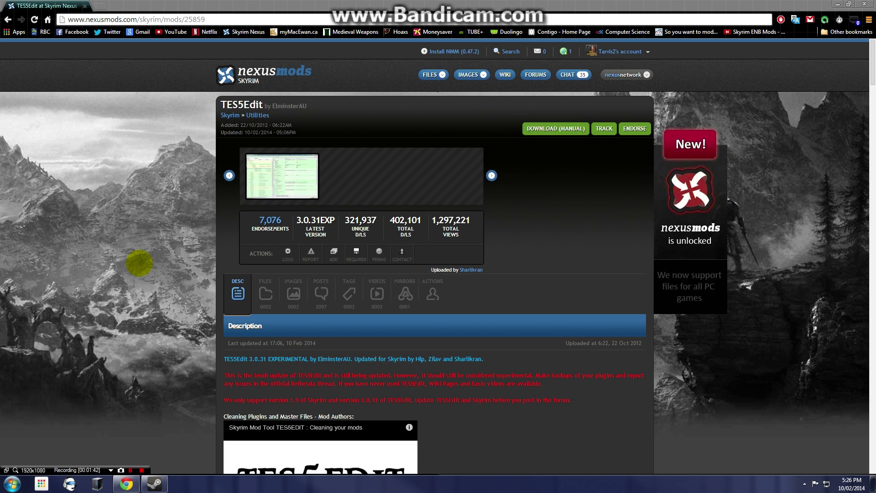
# Step: View the downloadable files of the TES5Edit mod on Nexus Mods and minimize the browser
pyautogui.click(264, 294)
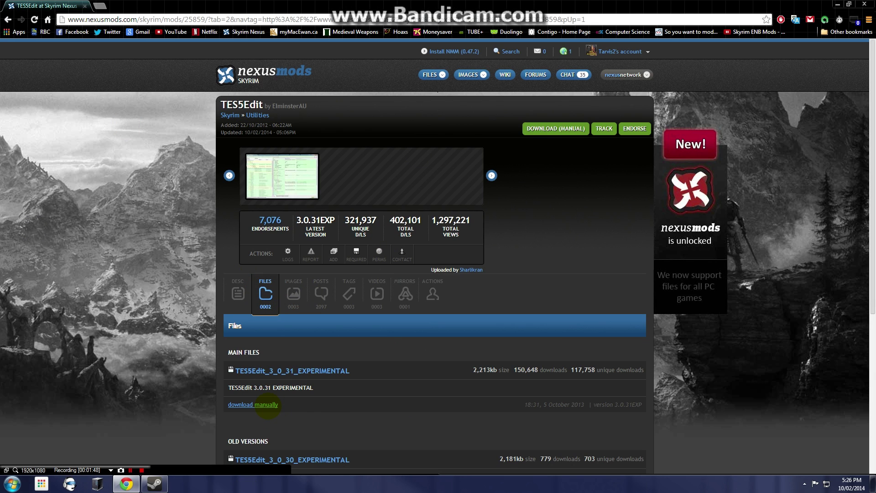
pyautogui.click(837, 4)
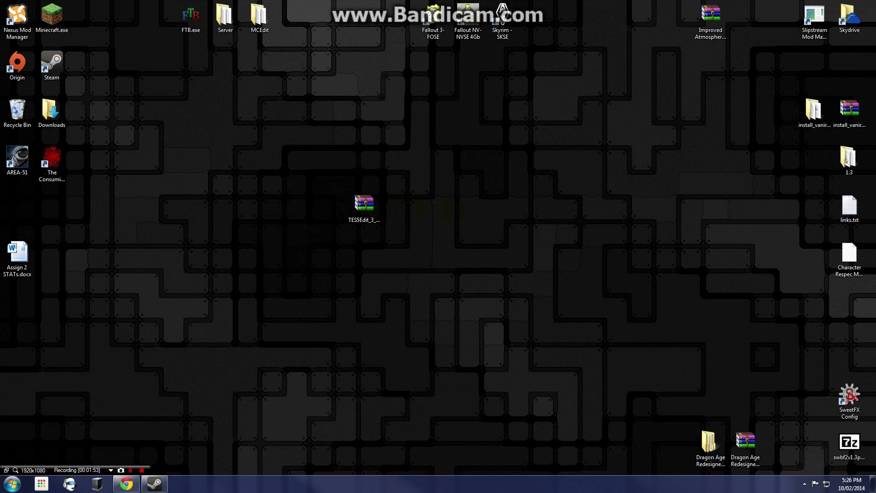
# Step: Extract the TES5Edit archive into a folder of its own name and place that folder beside the archive on the desktop
pyautogui.moveTo(363, 203); pyautogui.dragTo(537, 203)
pyautogui.rightClick(541, 203)
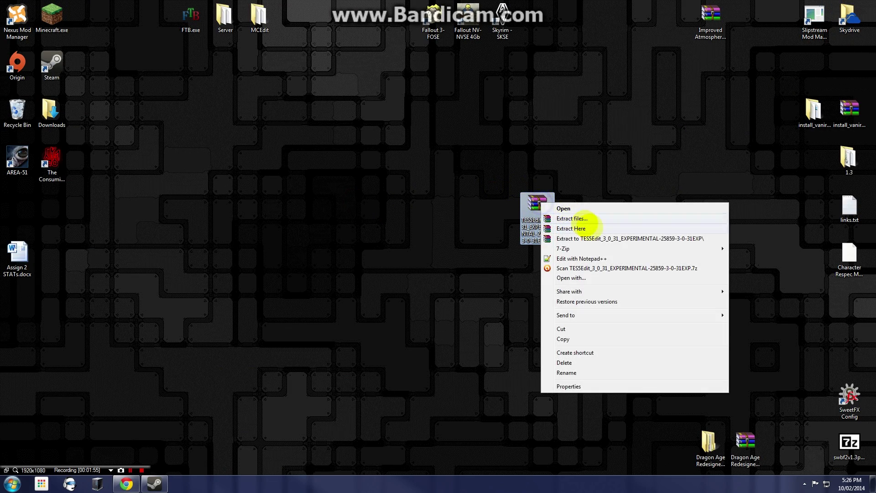
pyautogui.click(589, 237)
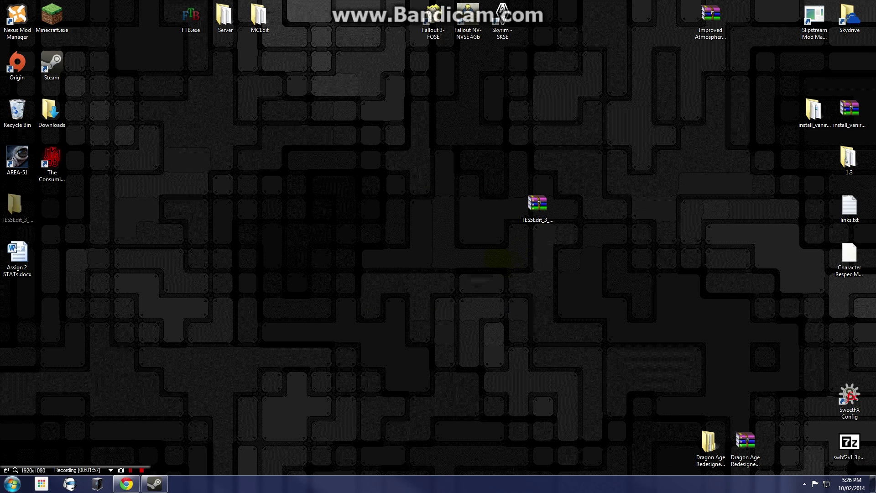
pyautogui.moveTo(14, 204); pyautogui.dragTo(497, 205)
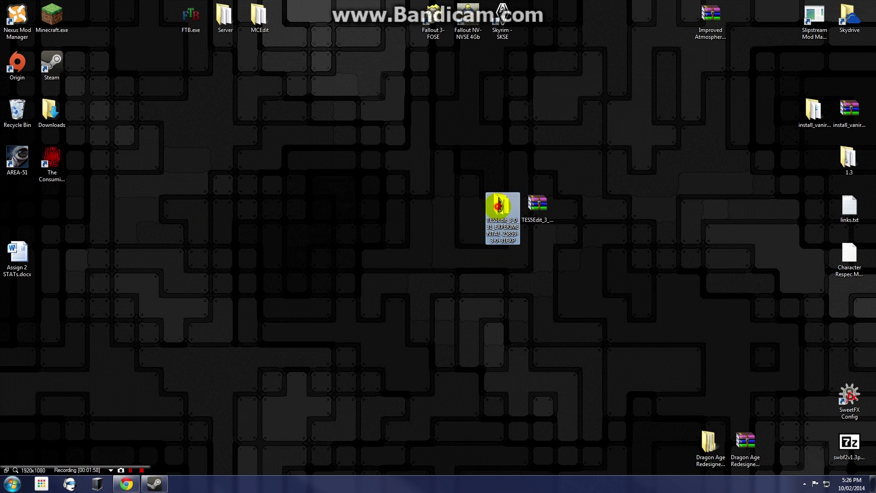
# Step: Read TES5Edit Readme.txt in the extracted folder and close both the readme and the folder
pyautogui.doubleClick(497, 205)
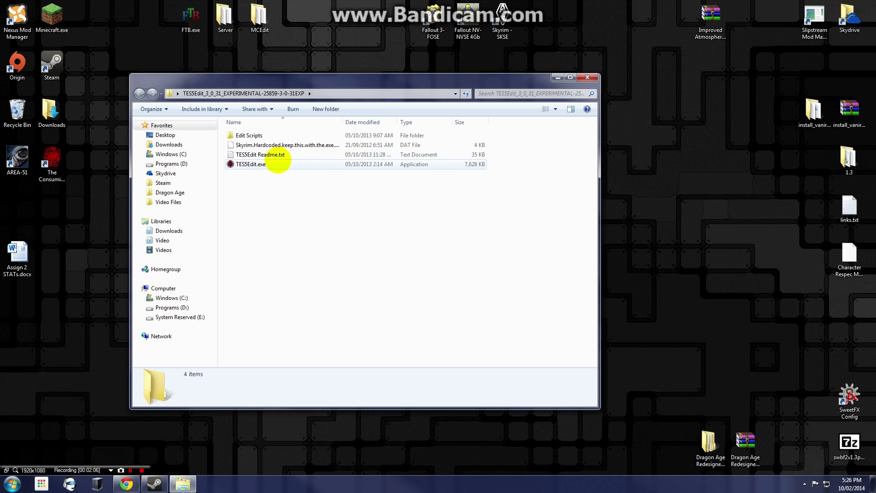
pyautogui.doubleClick(273, 155)
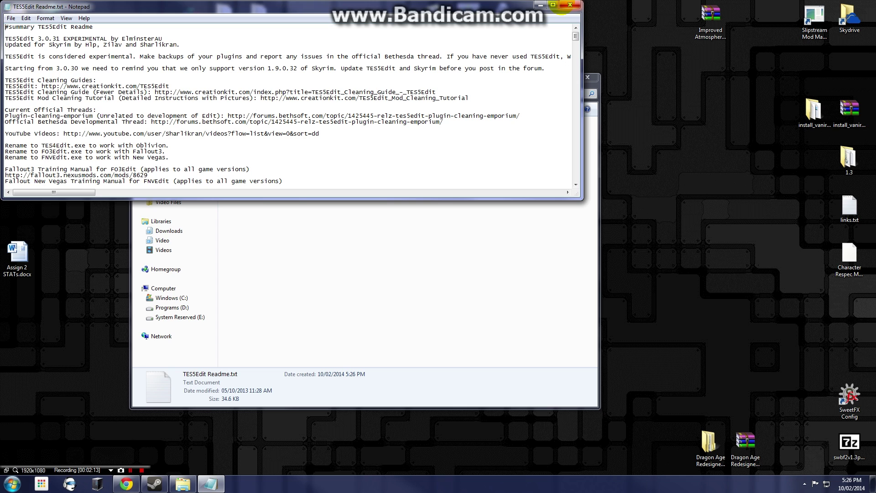
pyautogui.click(569, 5)
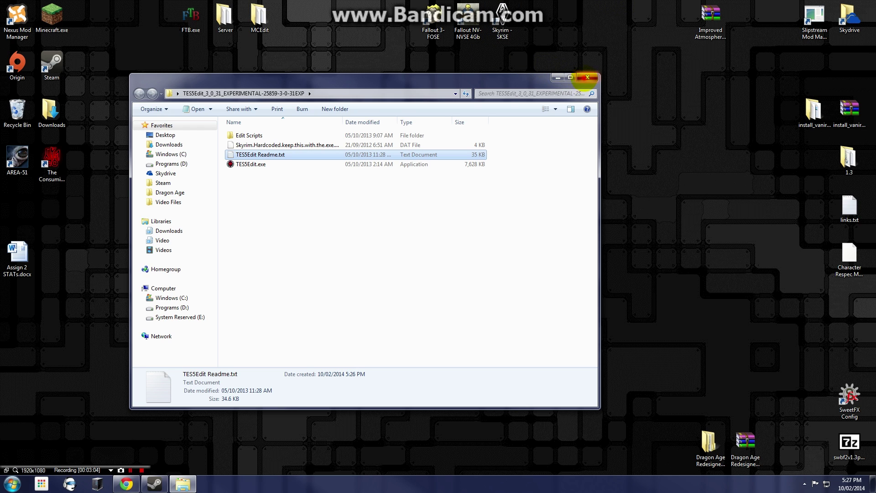
pyautogui.click(587, 77)
pyautogui.doubleClick(504, 206)
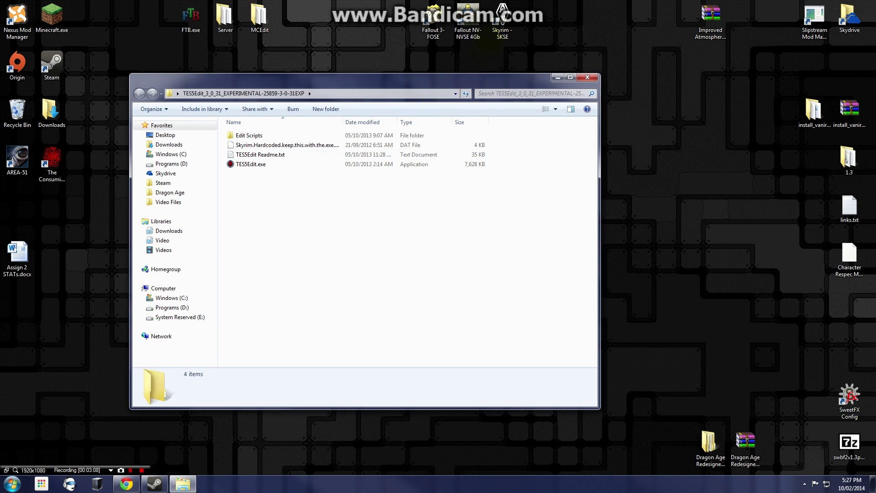
pyautogui.click(502, 16)
pyautogui.rightClick(501, 16)
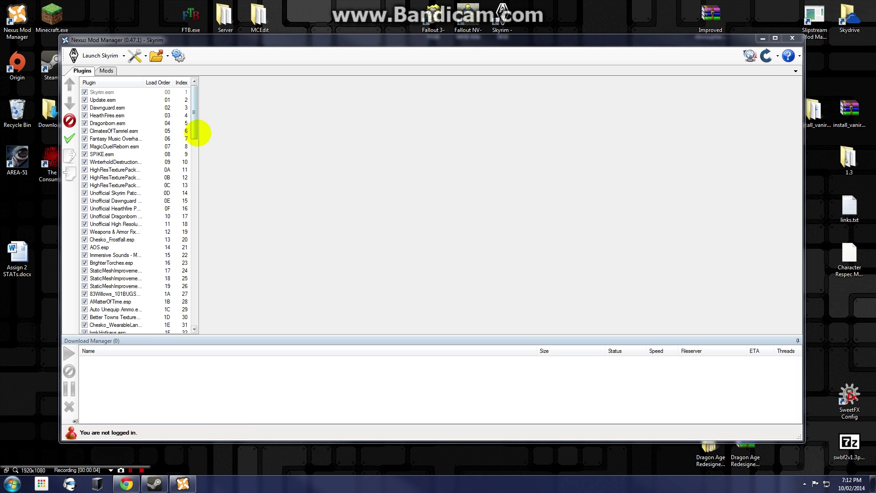
# Step: Review the Skyrim plugin load order in Nexus Mod Manager and check the masters of RND_USKP-Patch.esp, Update.esm and Dawnguard.esm
pyautogui.moveTo(195, 117); pyautogui.dragTo(200, 296)
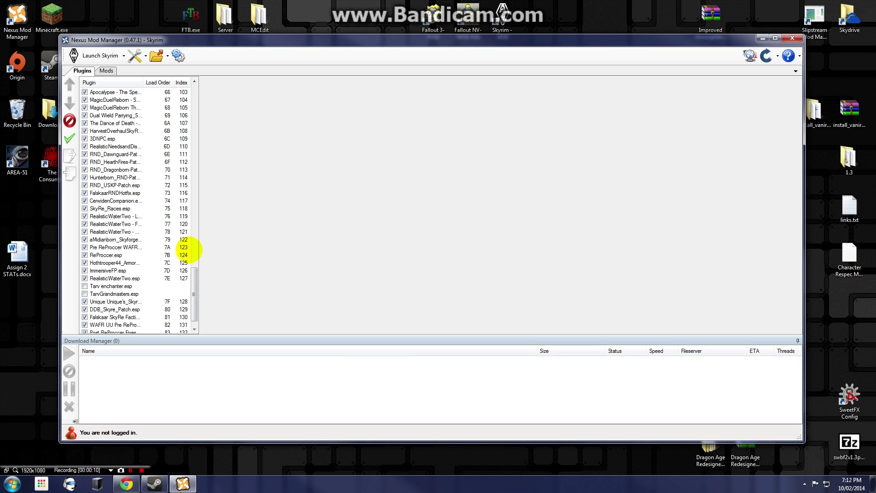
pyautogui.click(134, 185)
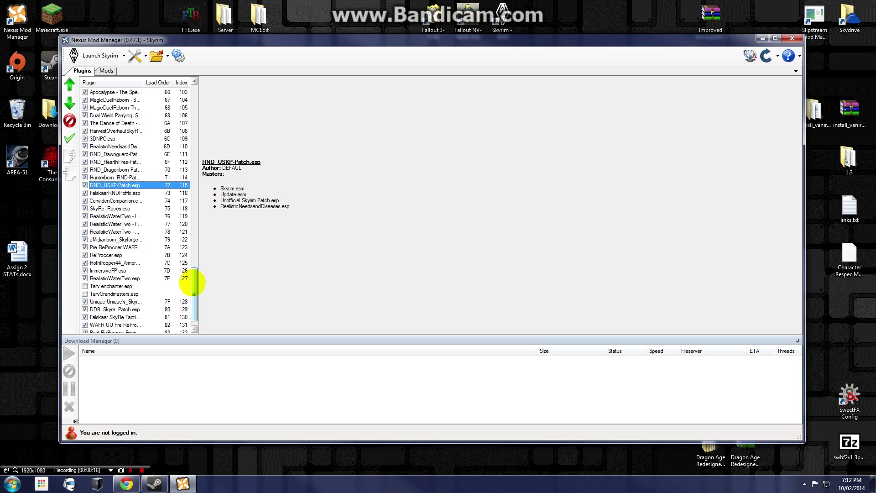
pyautogui.moveTo(193, 282); pyautogui.dragTo(195, 79)
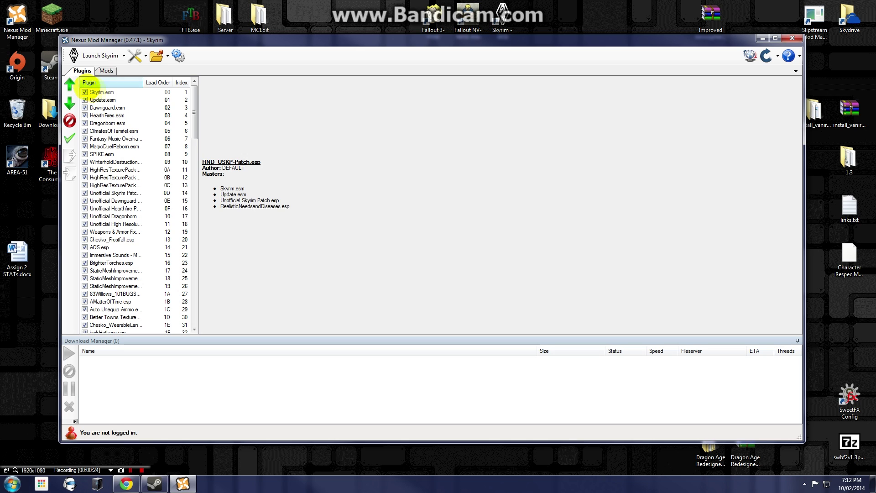
pyautogui.click(96, 89)
pyautogui.click(100, 99)
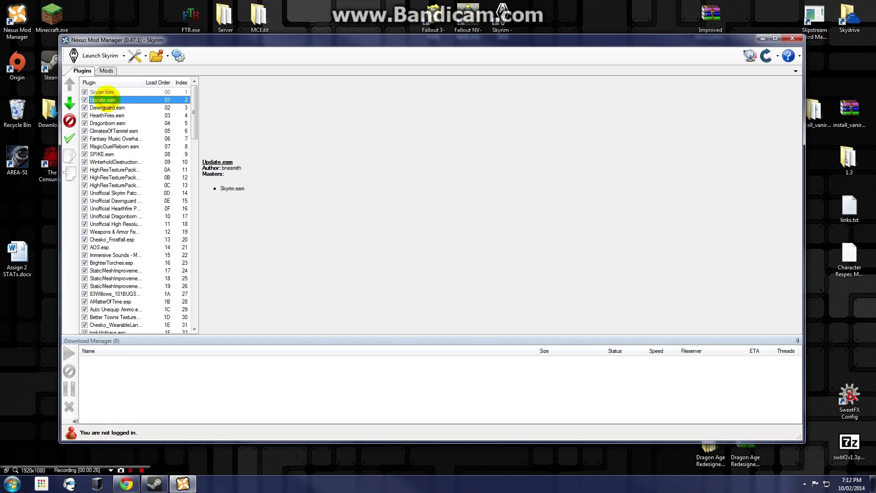
pyautogui.click(111, 107)
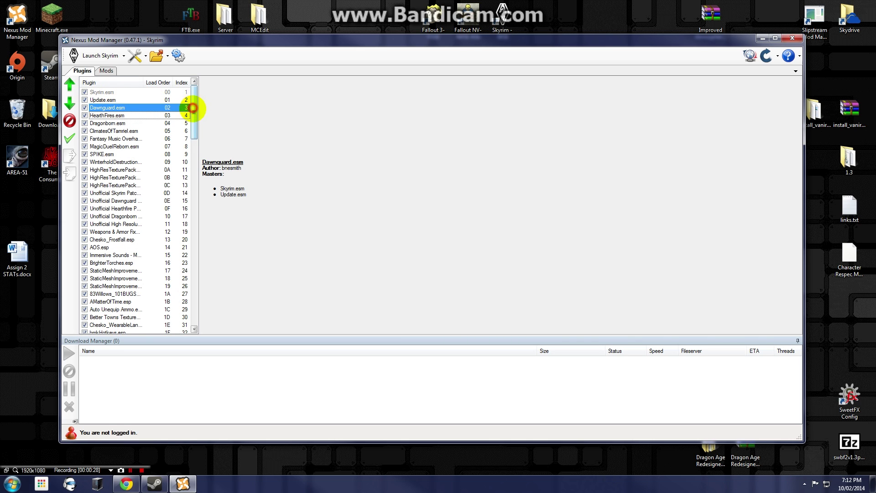
# Step: Check which masters ReProccer.esp, SkyRe_Races.esp and FalskaarRNDHotfix.esp require near the end of the load order
pyautogui.moveTo(194, 107); pyautogui.dragTo(217, 293)
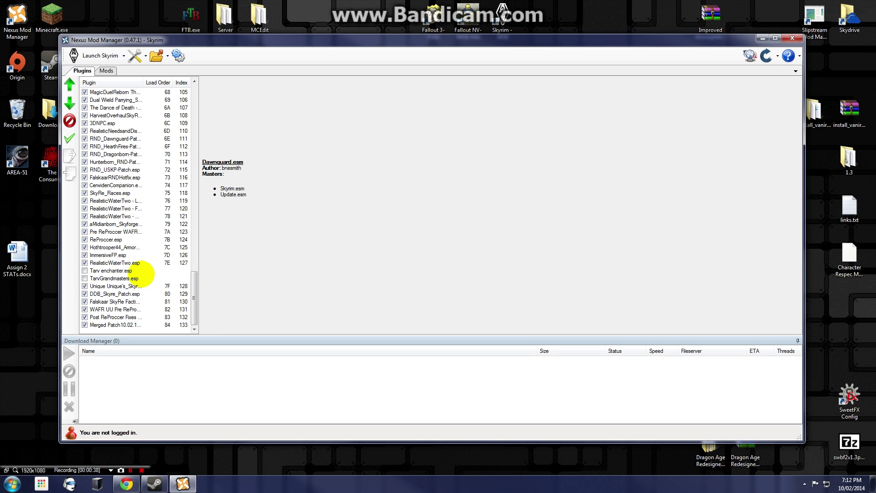
pyautogui.click(102, 239)
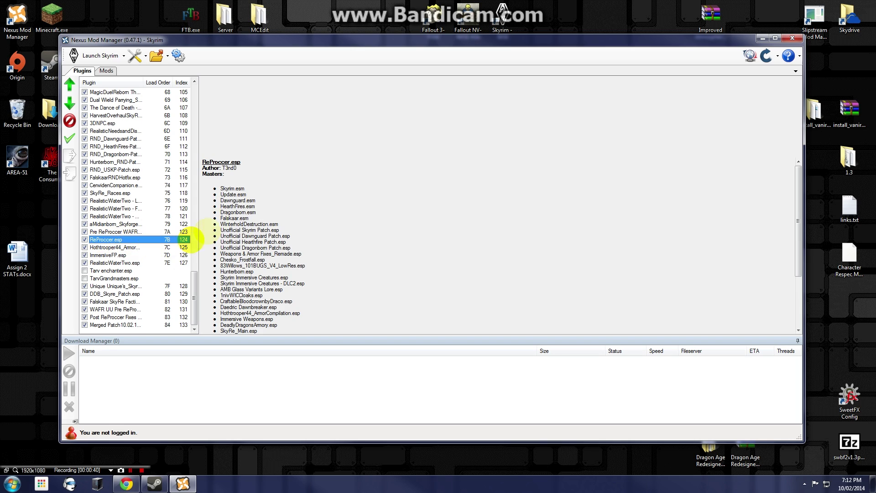
pyautogui.click(120, 192)
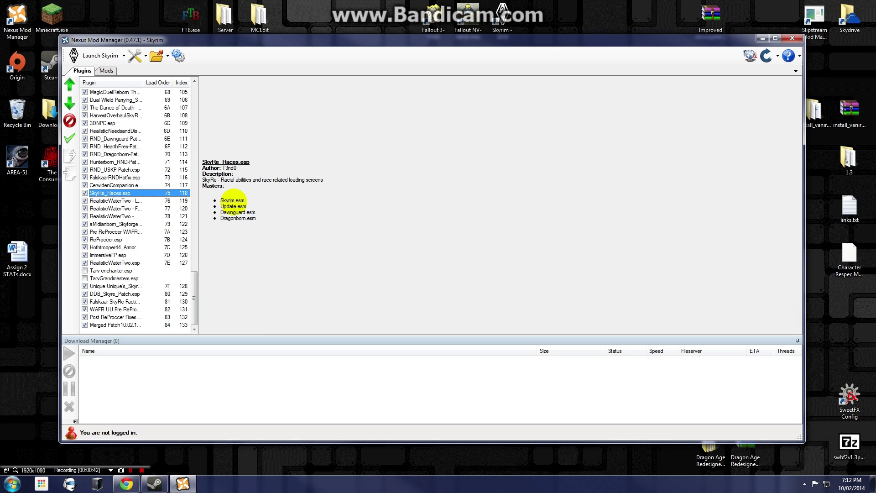
pyautogui.click(130, 184)
pyautogui.click(130, 176)
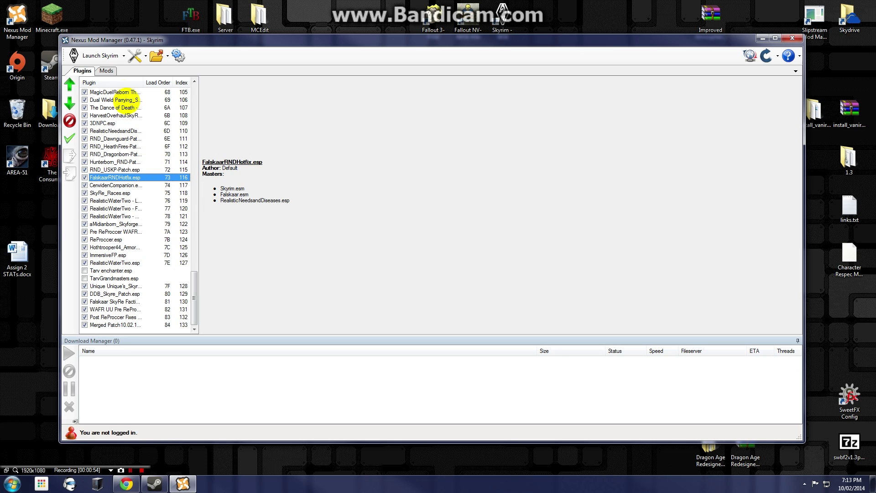
# Step: Look through the list of installed mods, including the Falskaar entries, and minimize the mod manager
pyautogui.click(107, 71)
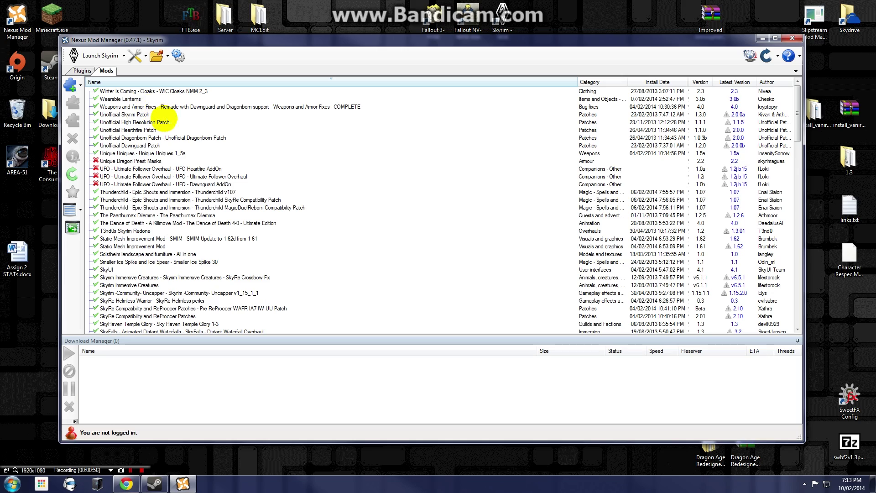
pyautogui.scroll(-5, 219, 178)
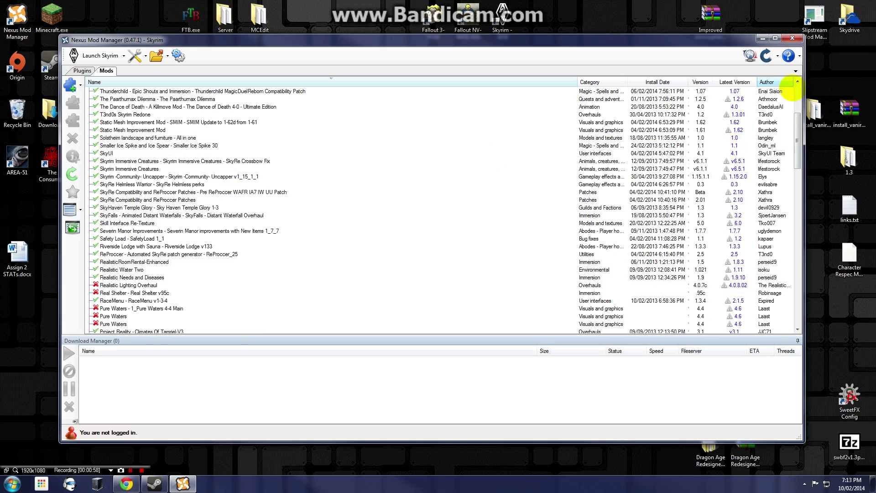
pyautogui.moveTo(797, 120); pyautogui.dragTo(798, 213)
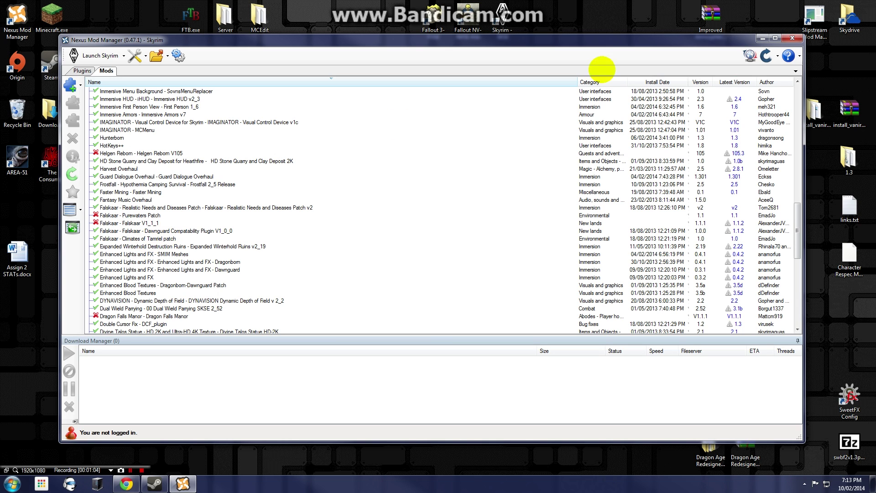
pyautogui.click(762, 38)
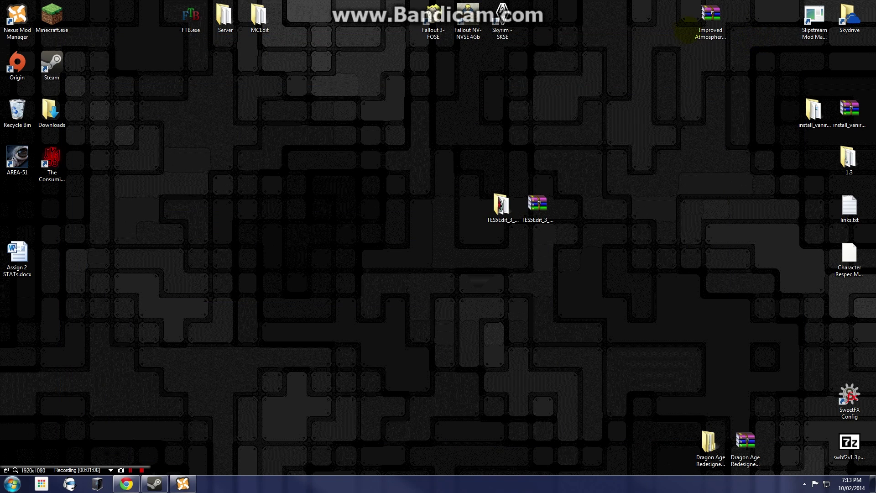
# Step: Try to start Skyrim with SKSE through TES V Savegame Manager and close the manager
pyautogui.doubleClick(502, 20)
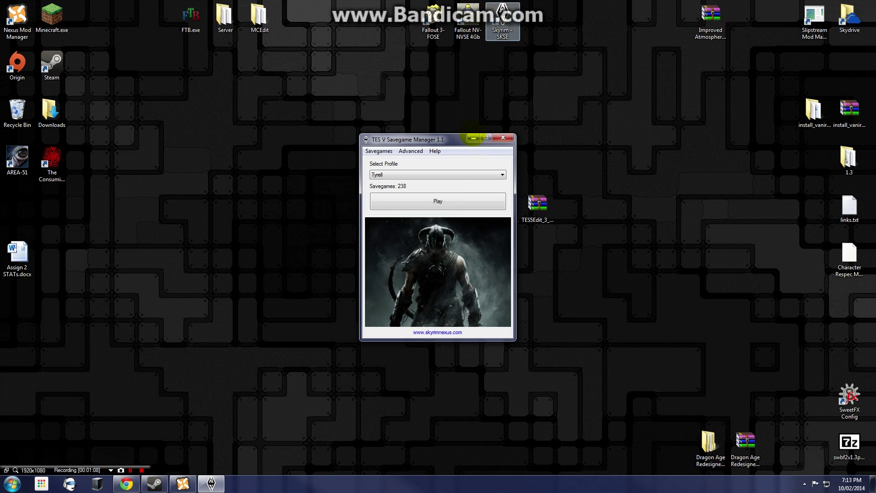
pyautogui.click(451, 198)
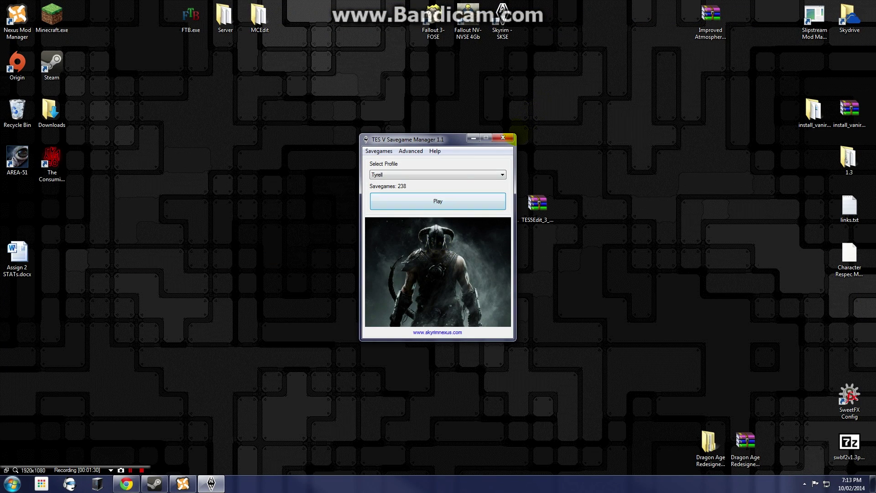
pyautogui.click(501, 138)
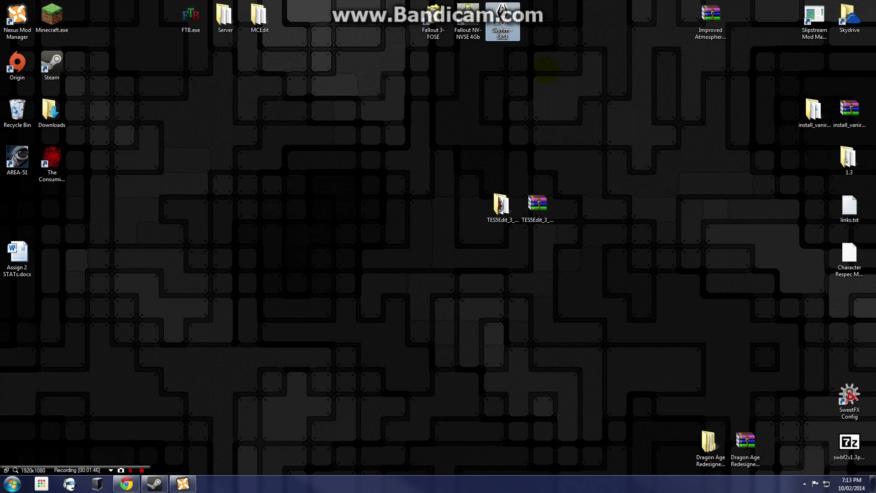
# Step: Launch TES5Edit.exe from the extracted desktop folder and load the plugins already ticked in the selection list
pyautogui.doubleClick(501, 205)
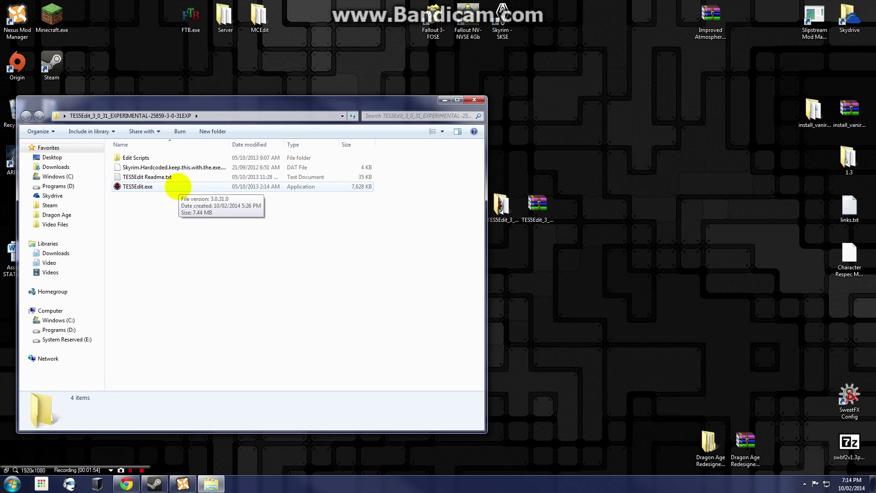
pyautogui.click(136, 188)
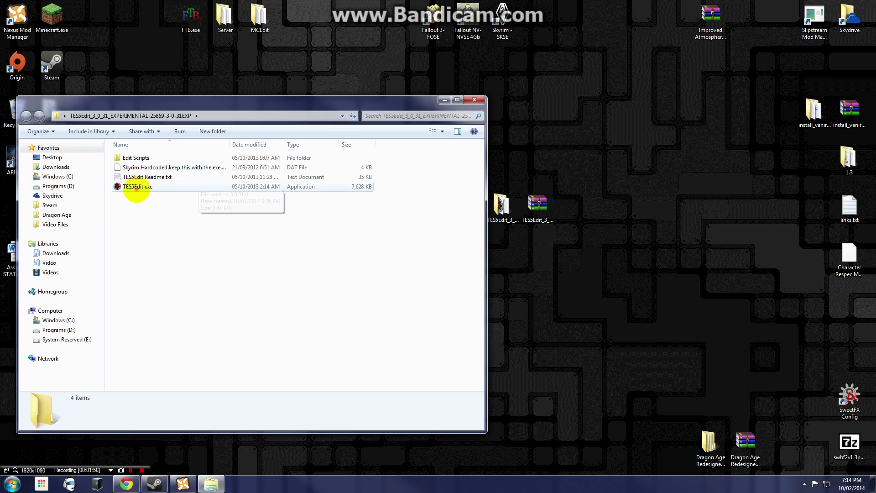
pyautogui.doubleClick(136, 188)
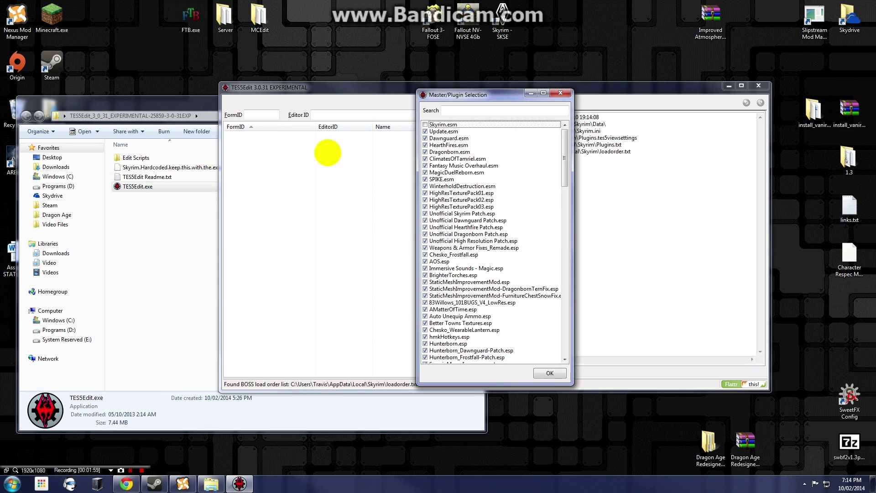
pyautogui.moveTo(562, 142); pyautogui.dragTo(528, 108)
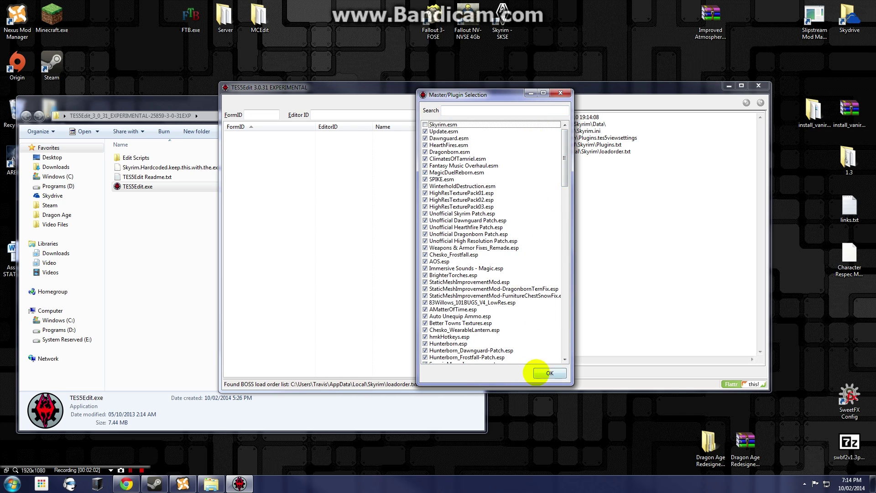
pyautogui.click(547, 373)
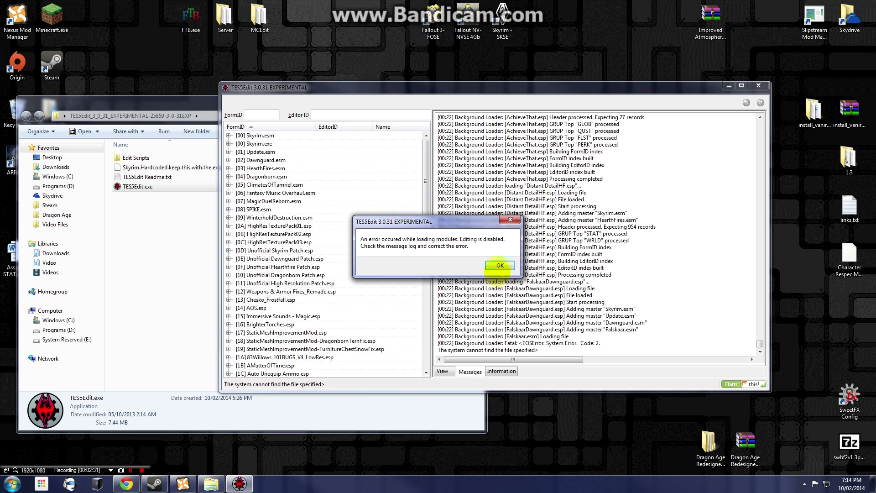
# Step: Dismiss the loading error, select the last loaded plugin in the list, and highlight FalskaarDawnguard.esp in the message log
pyautogui.click(498, 265)
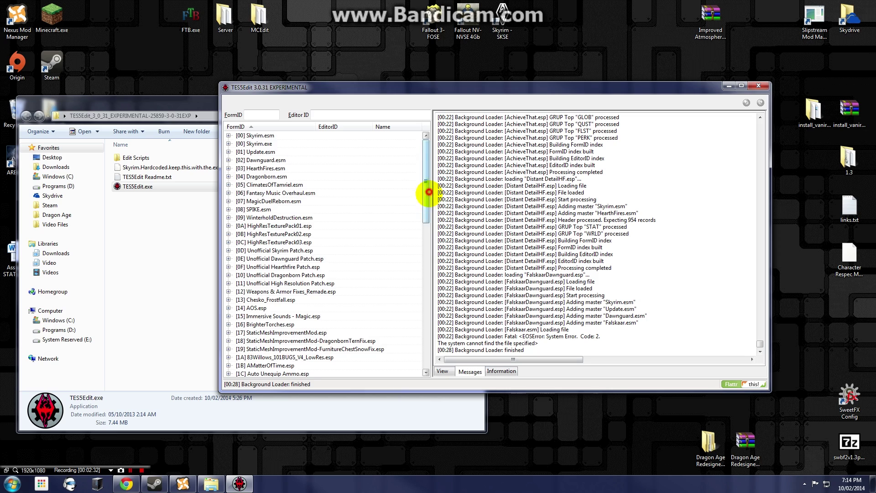
pyautogui.moveTo(429, 191); pyautogui.dragTo(397, 364)
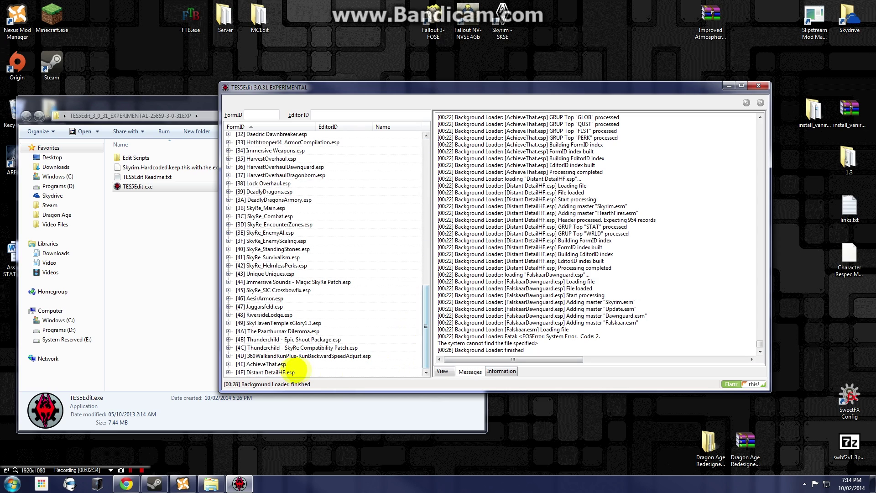
pyautogui.click(278, 372)
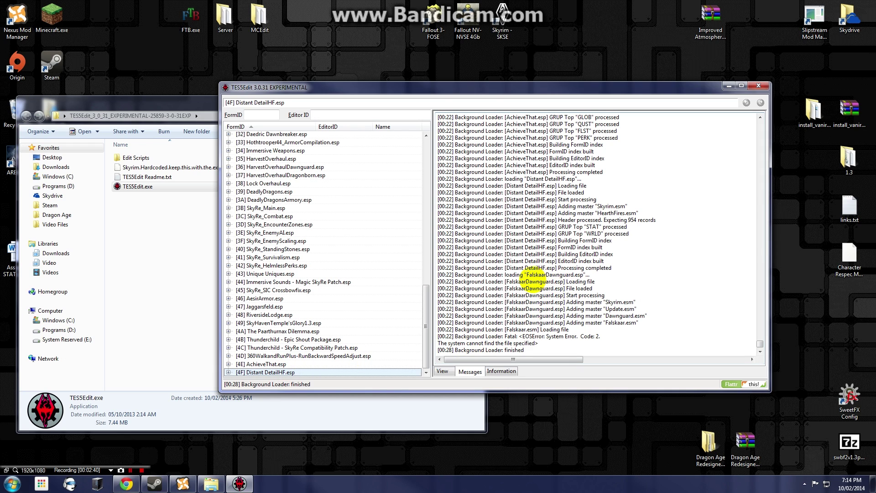
pyautogui.moveTo(524, 274); pyautogui.dragTo(589, 273)
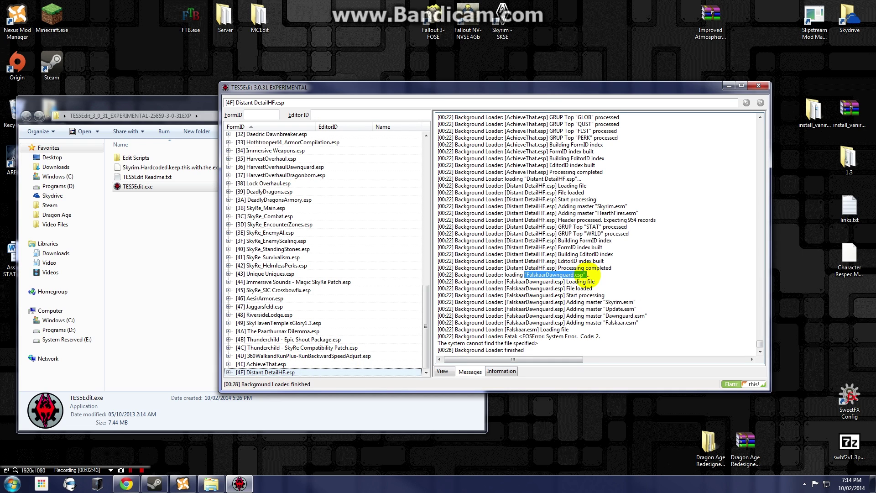
# Step: Examine the masters being added for FalskaarDawnguard.esp and the fatal file error at the end of the message log
pyautogui.moveTo(565, 302); pyautogui.dragTo(589, 310)
pyautogui.click(570, 316)
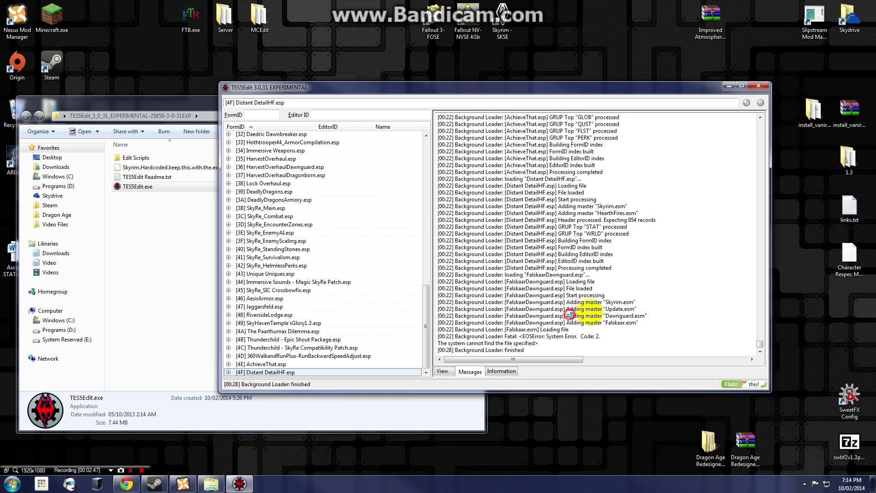
pyautogui.moveTo(643, 323); pyautogui.dragTo(611, 342)
pyautogui.click(614, 342)
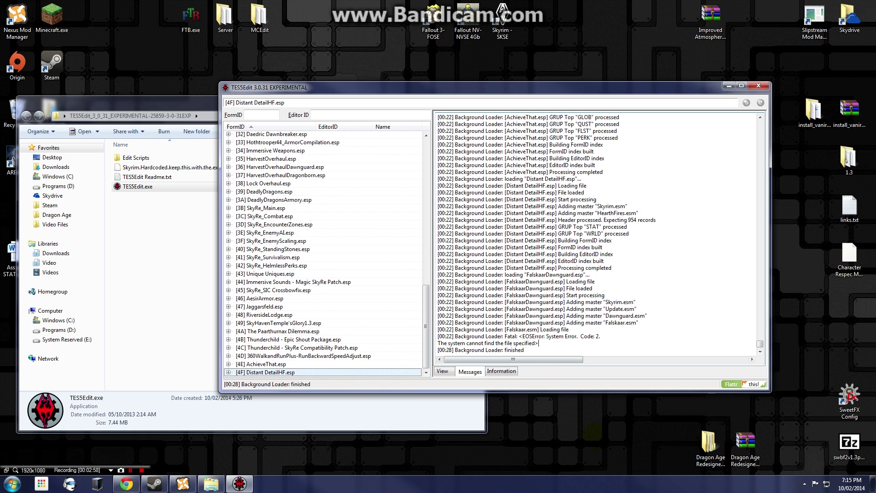
# Step: Activate the Falskaar V1_1_1 mod in Nexus Mod Manager, check Falskaar.esm in the plugin list, and minimize the manager
pyautogui.click(183, 484)
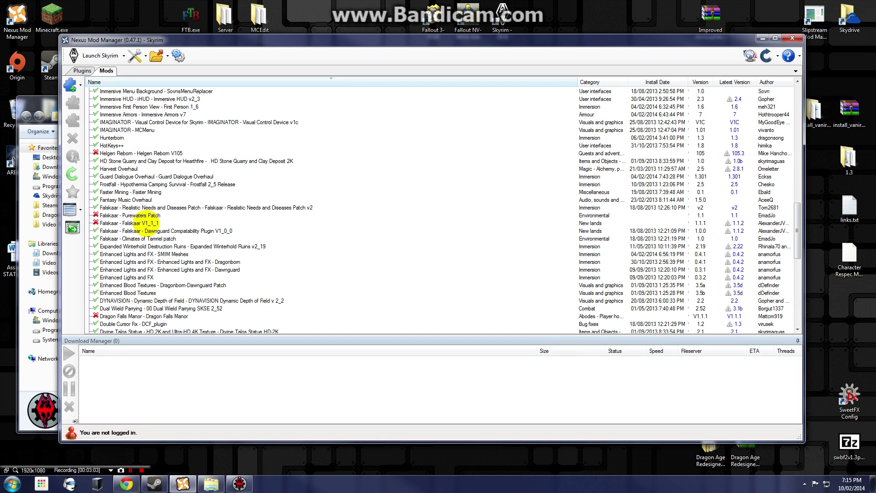
pyautogui.doubleClick(145, 223)
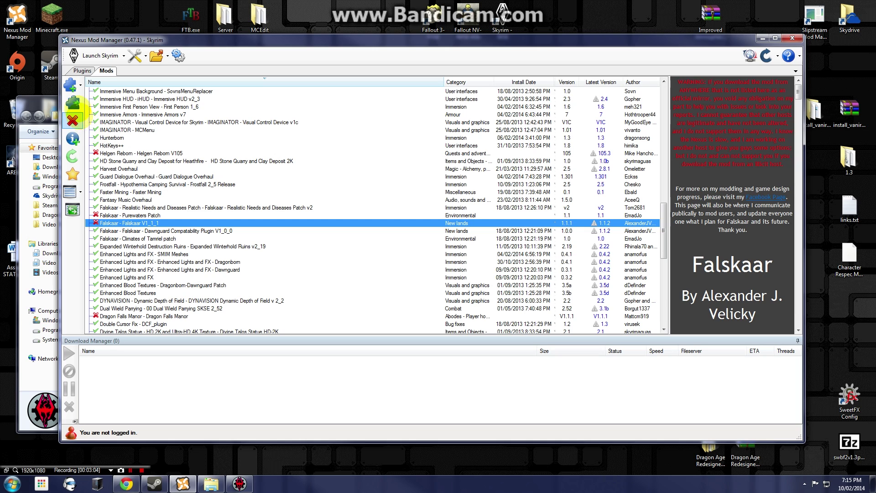
pyautogui.click(478, 277)
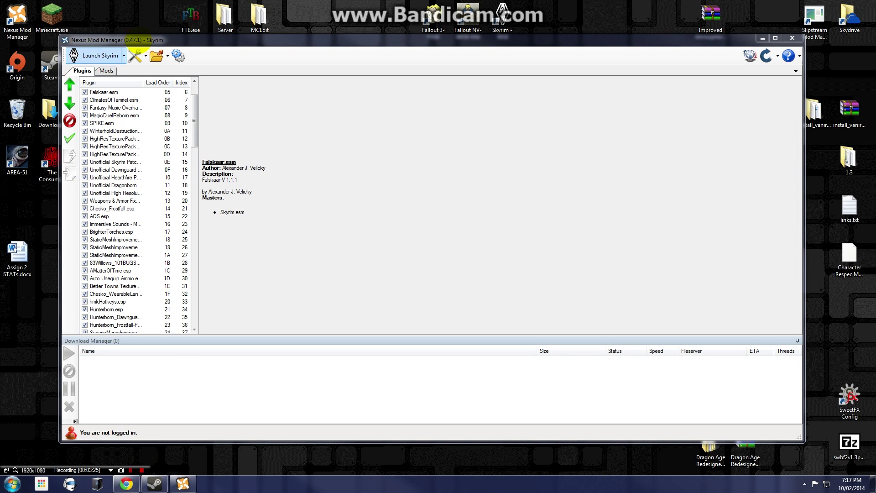
pyautogui.click(121, 91)
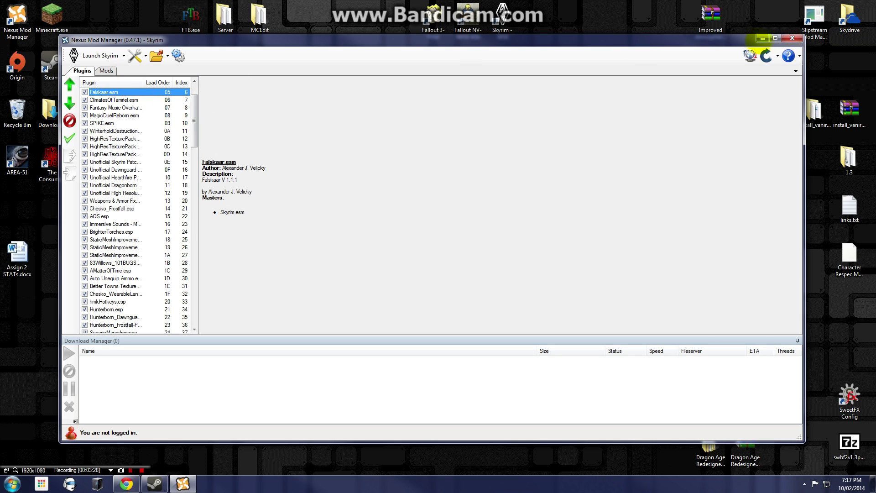
pyautogui.click(762, 38)
# Step: Launch TES5Edit.exe from its desktop folder, load the ticked plugins, and review the loaded plugins down to the last one
pyautogui.click(501, 205)
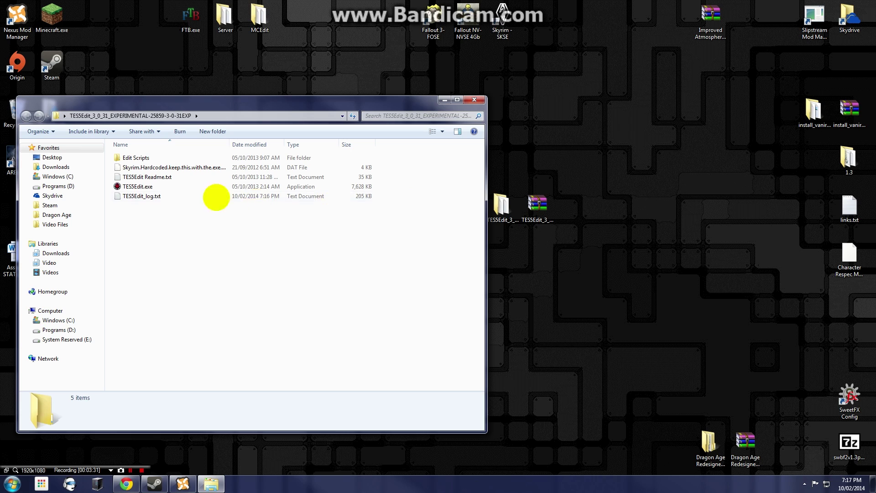
pyautogui.doubleClick(182, 187)
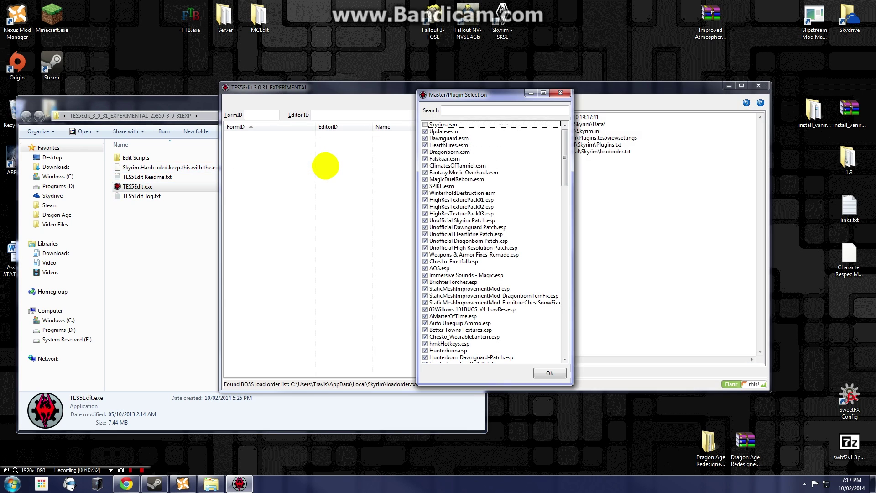
pyautogui.click(544, 371)
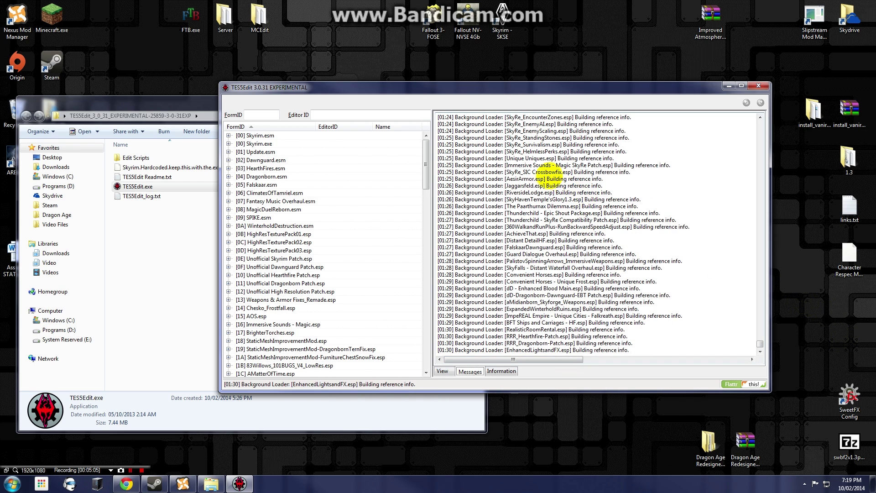
pyautogui.moveTo(424, 162); pyautogui.dragTo(402, 380)
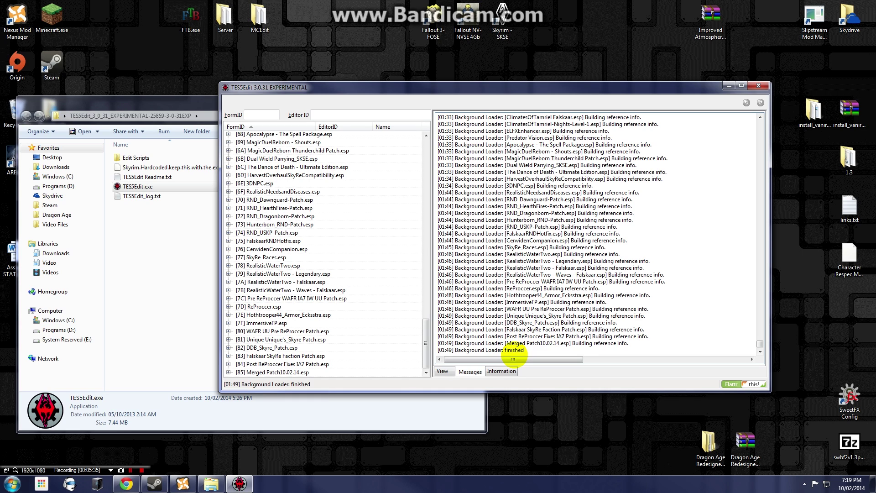
pyautogui.rightClick(398, 282)
pyautogui.moveTo(420, 278)
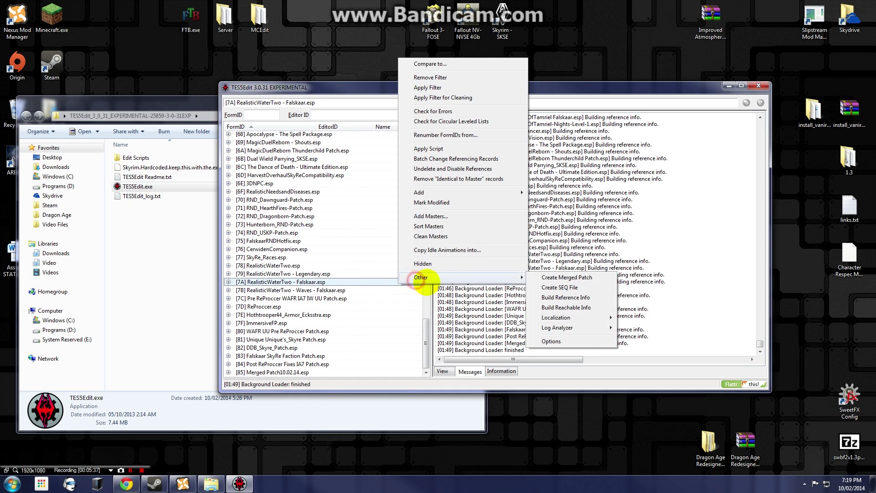
pyautogui.click(435, 319)
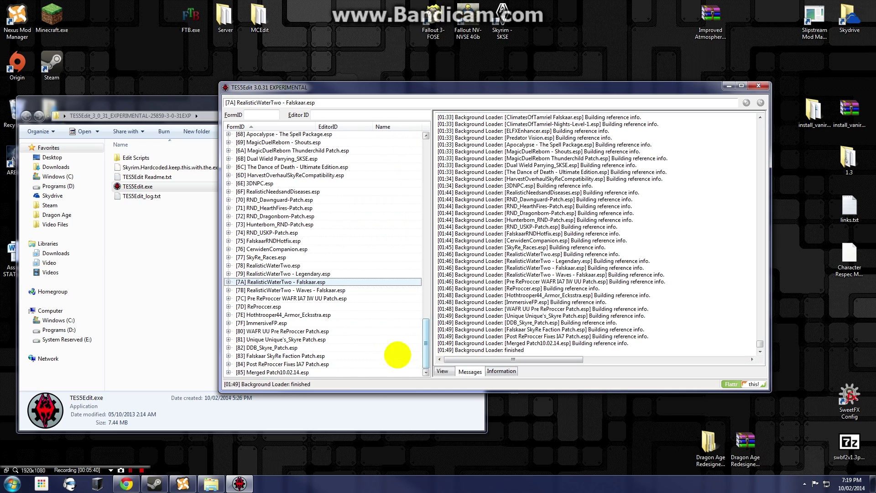
# Step: Create a merged patch named Mergedpatch despite the warning, and save Mergedpatch.esp with plugin backup enabled while closing TES5Edit
pyautogui.rightClick(392, 349)
pyautogui.moveTo(422, 344)
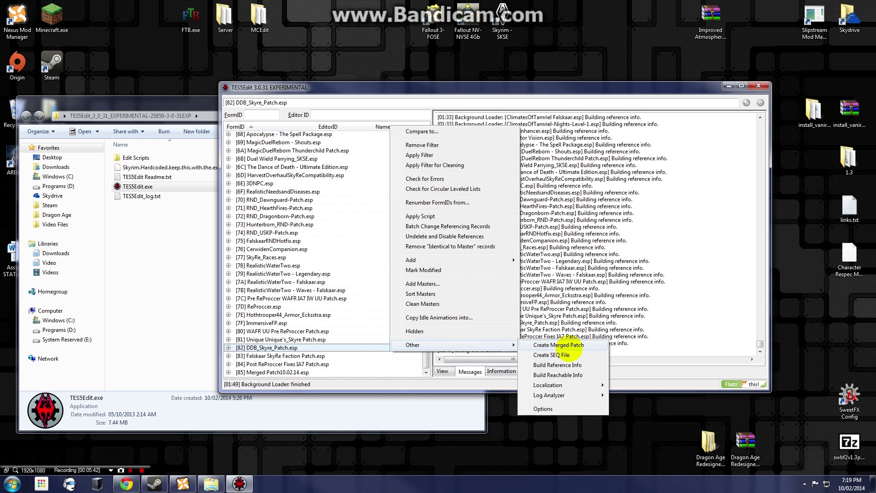
pyautogui.click(568, 344)
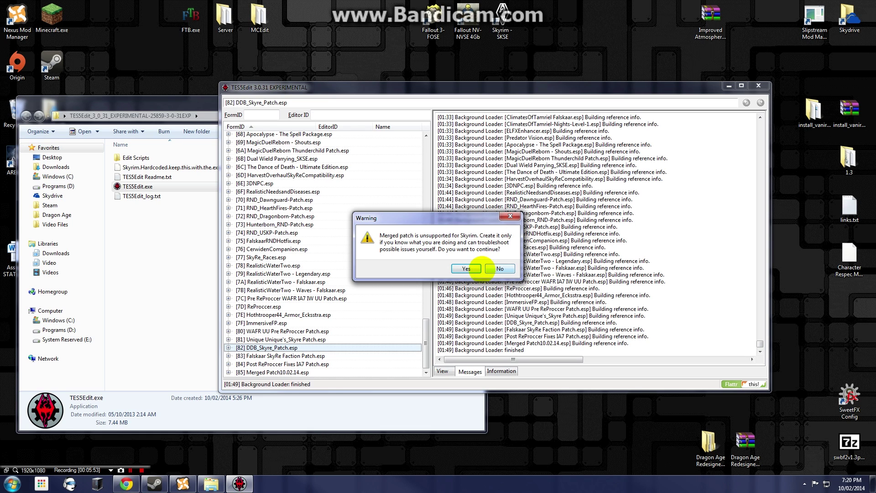
pyautogui.click(468, 269)
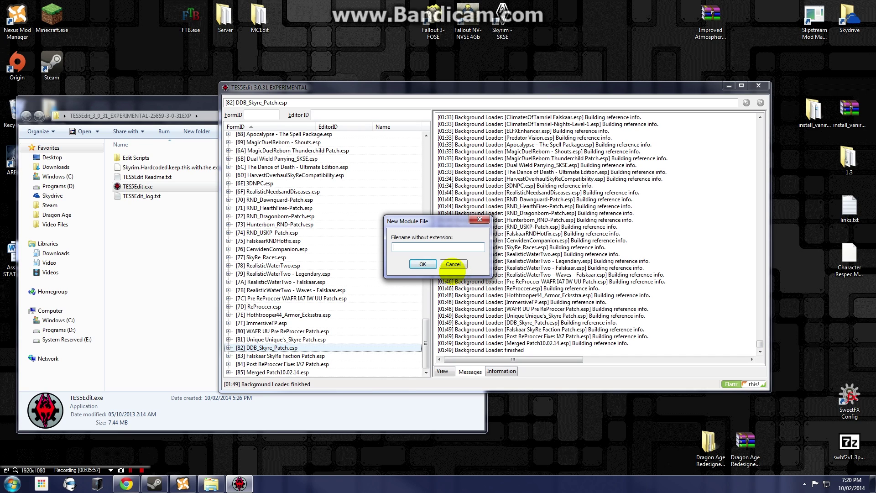
pyautogui.write('Mergedpat')
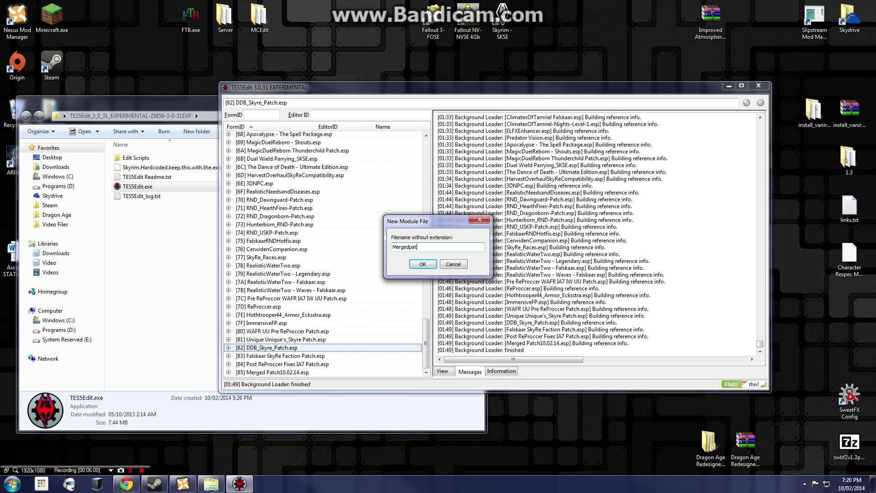
pyautogui.write('ch')
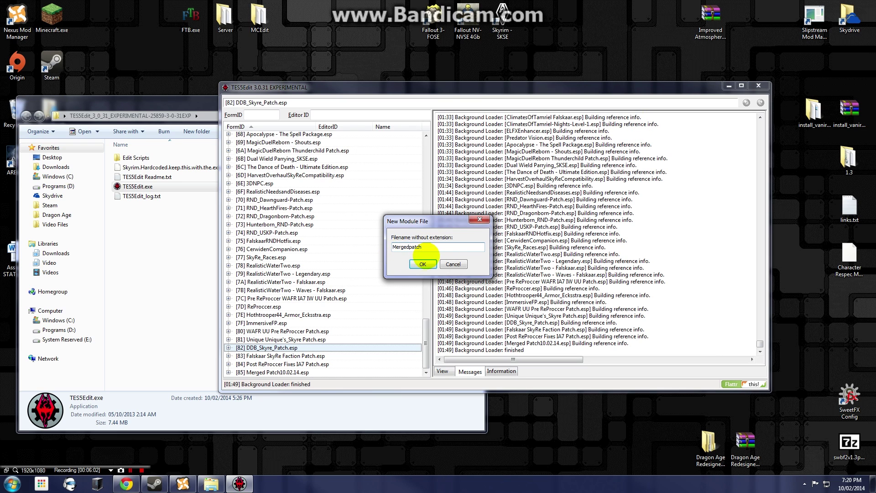
pyautogui.click(422, 264)
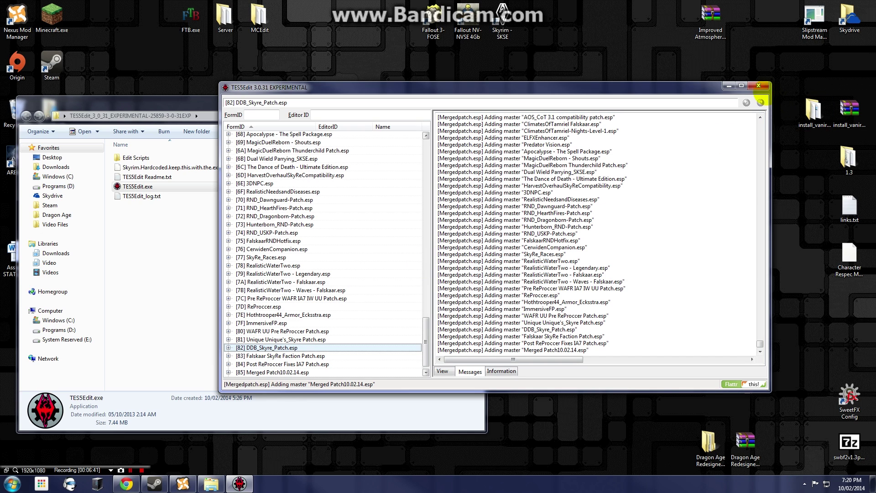
pyautogui.click(758, 85)
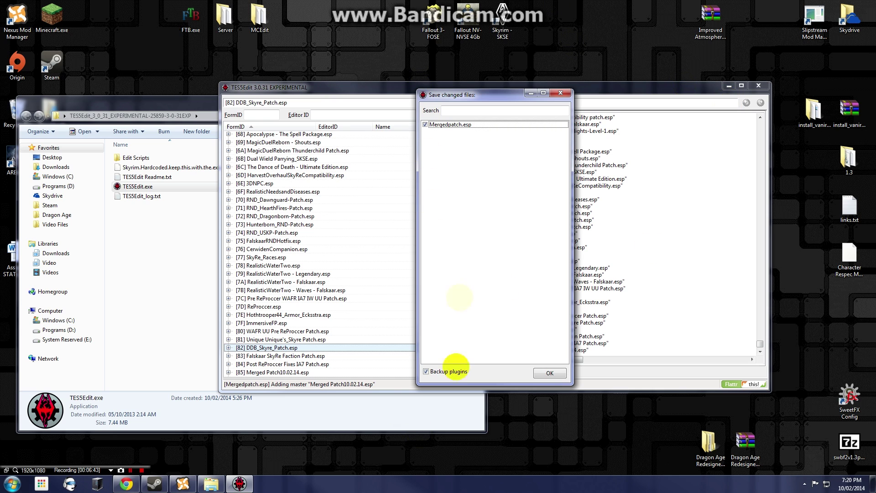
pyautogui.click(550, 373)
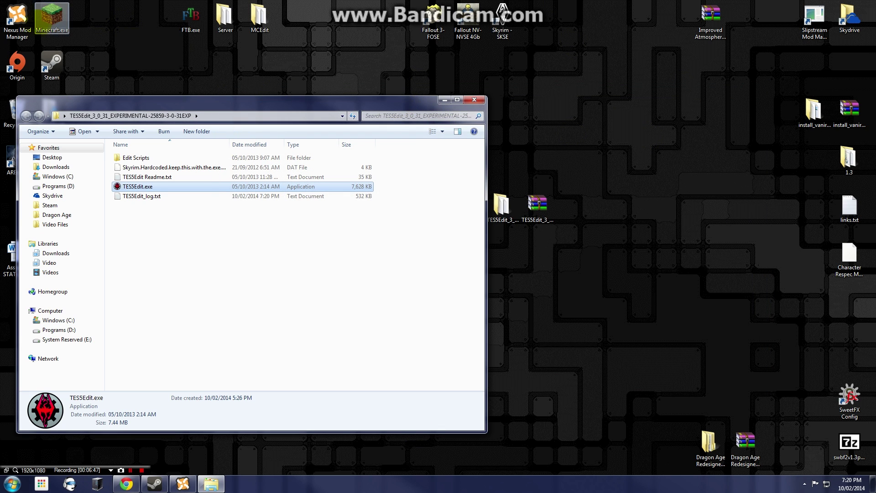
# Step: Check the position of Merged Patch10.02.14.esp in the Nexus Mod Manager load order and minimize the manager
pyautogui.click(17, 21)
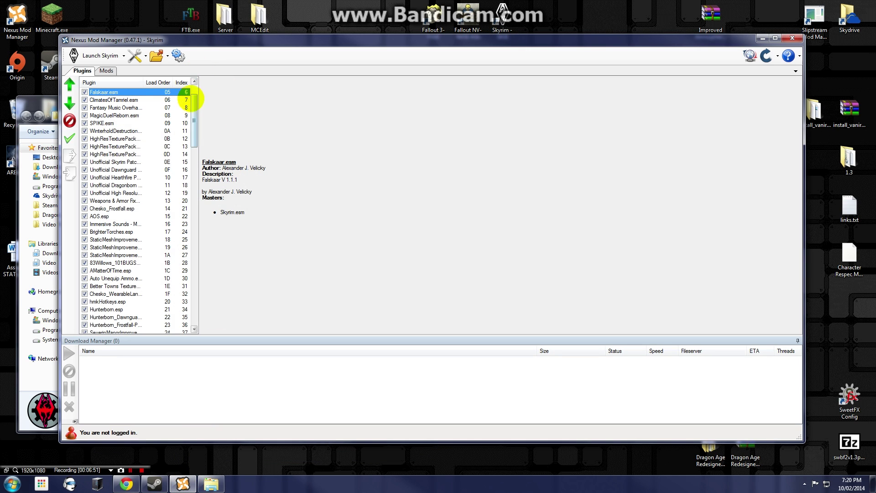
pyautogui.moveTo(194, 101); pyautogui.dragTo(196, 336)
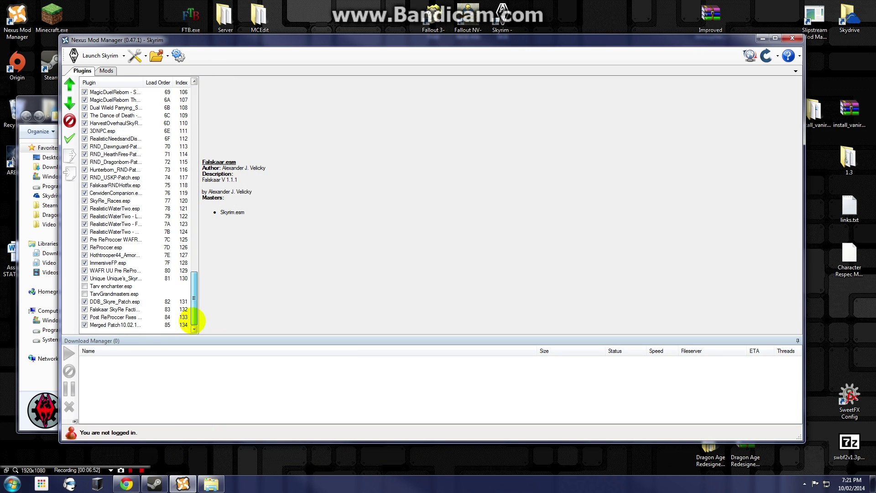
pyautogui.click(117, 325)
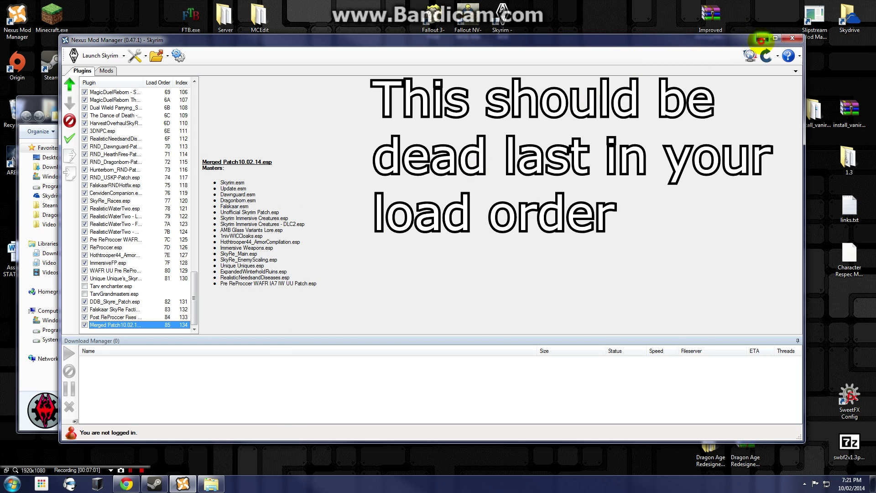
pyautogui.click(761, 40)
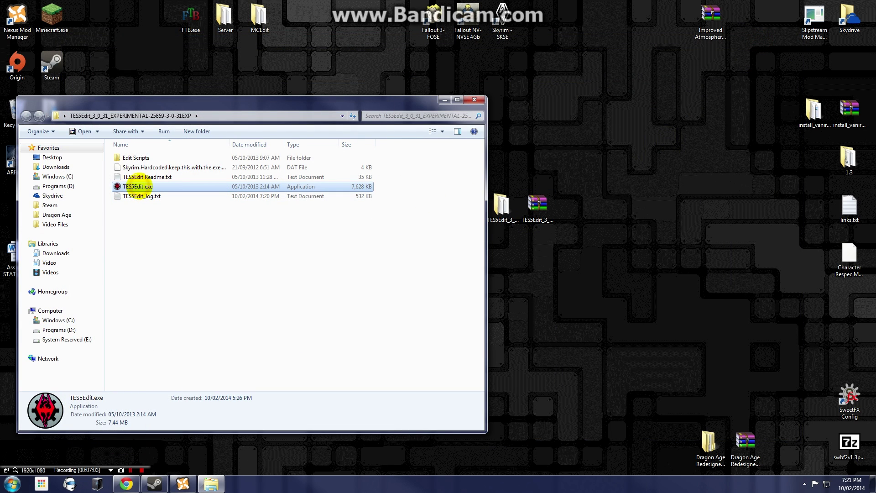
# Step: Launch TES5Edit.exe again and close its plugin selection without loading any plugins
pyautogui.doubleClick(136, 187)
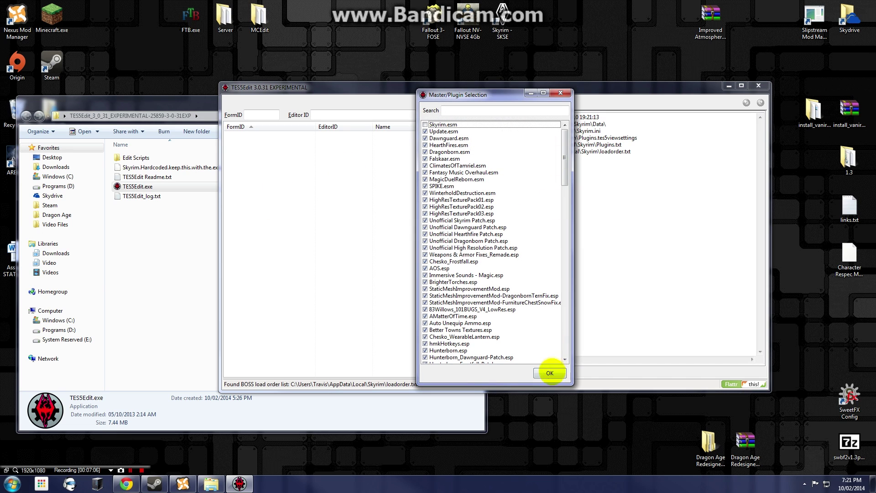
pyautogui.click(560, 93)
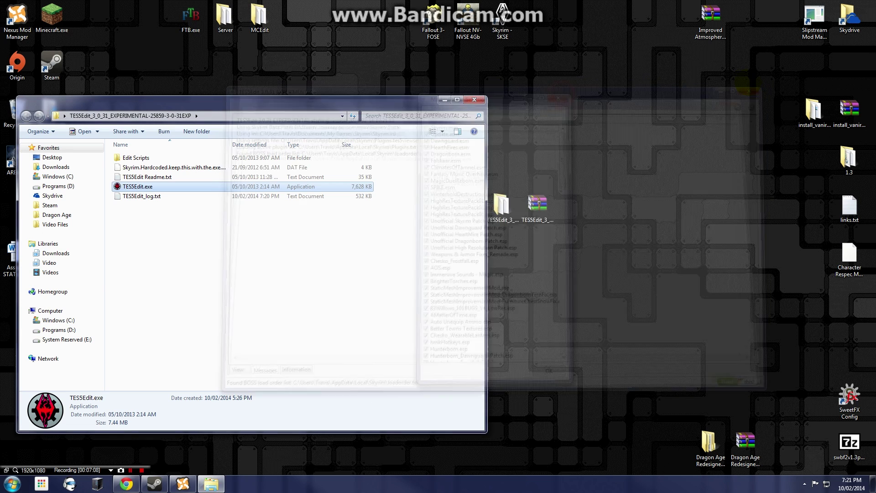